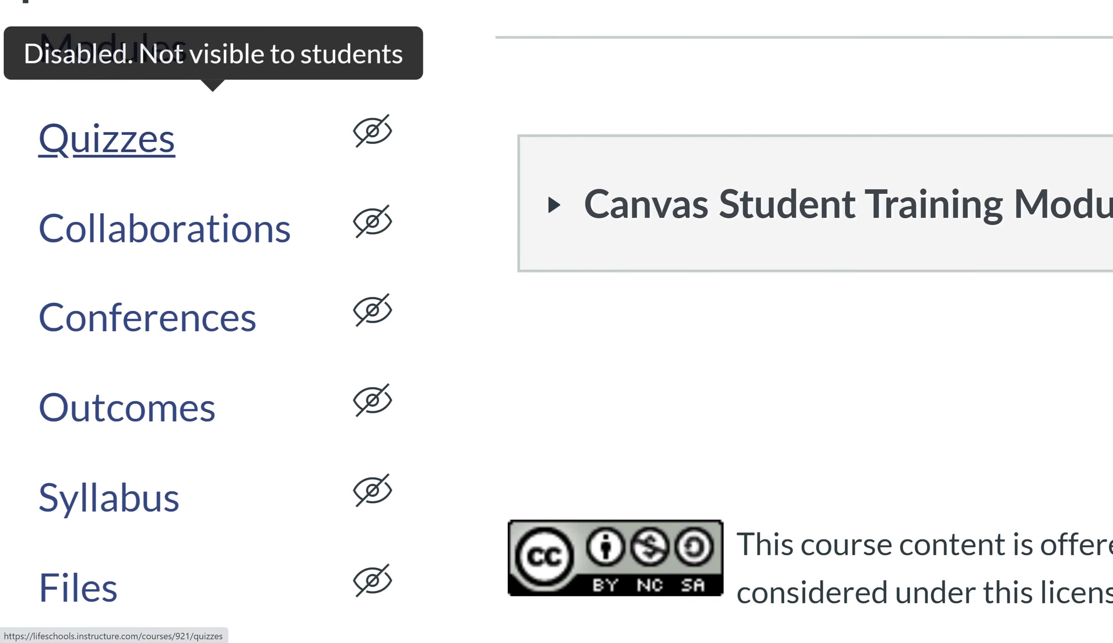
scroll(170, 138, down, 5)
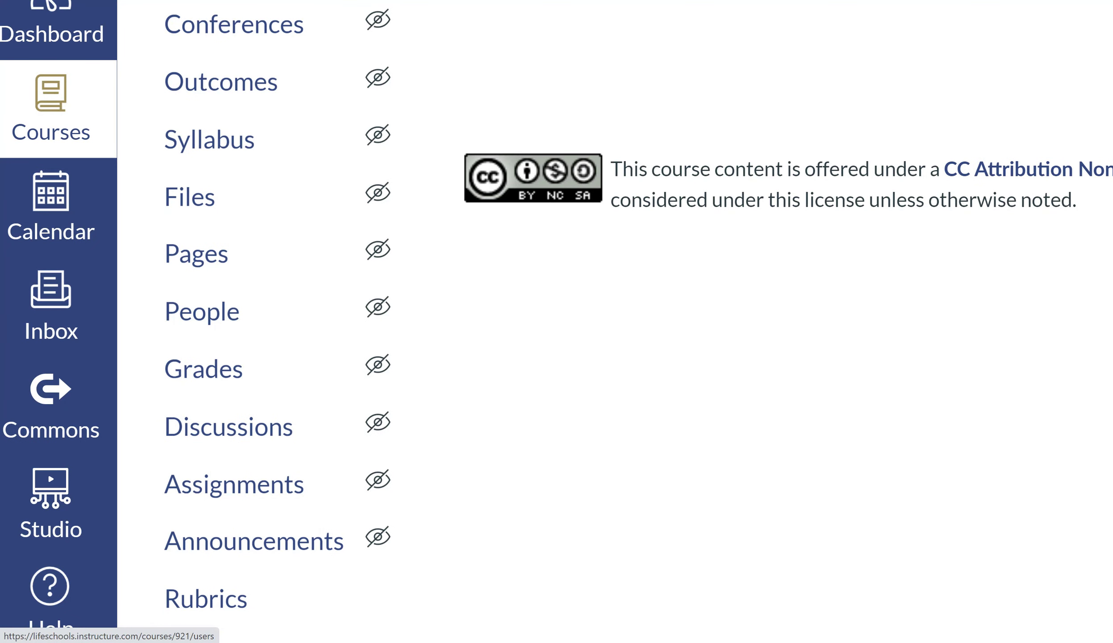
scroll(198, 408, up, 3)
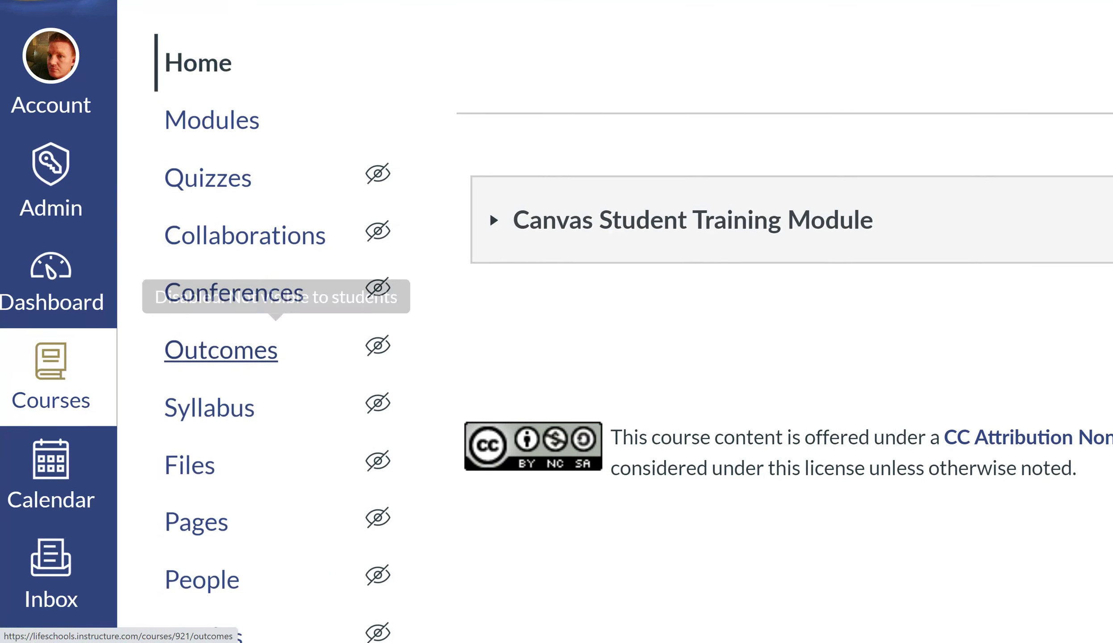
scroll(221, 344, up, 1)
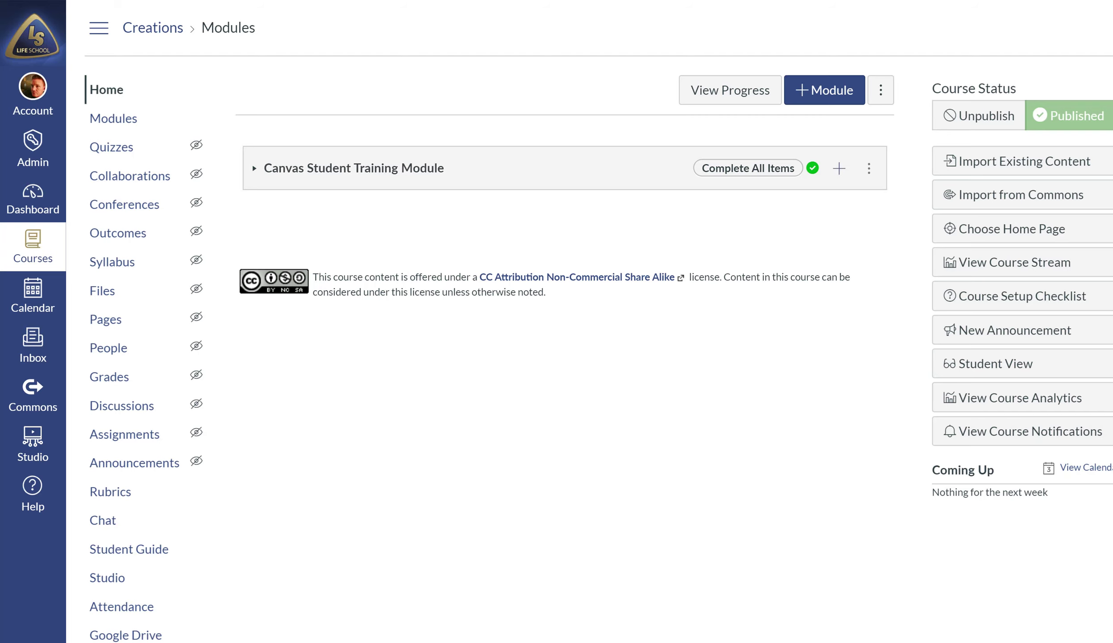
- Expand the Canvas Student Training Module and start adding a new item of type Quiz to it
click(354, 168)
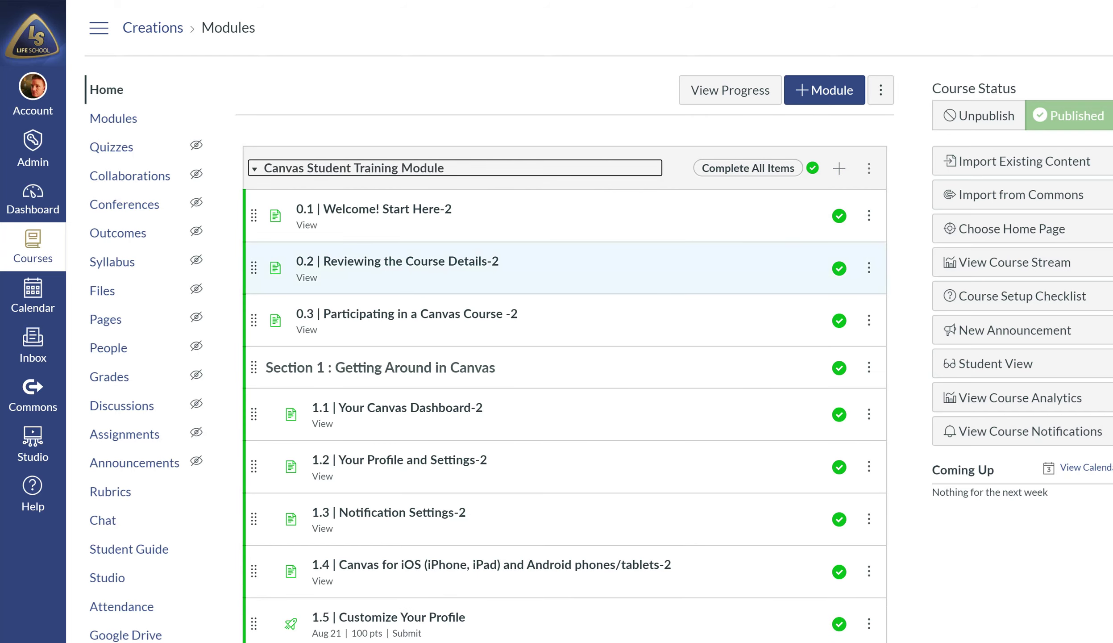
click(839, 168)
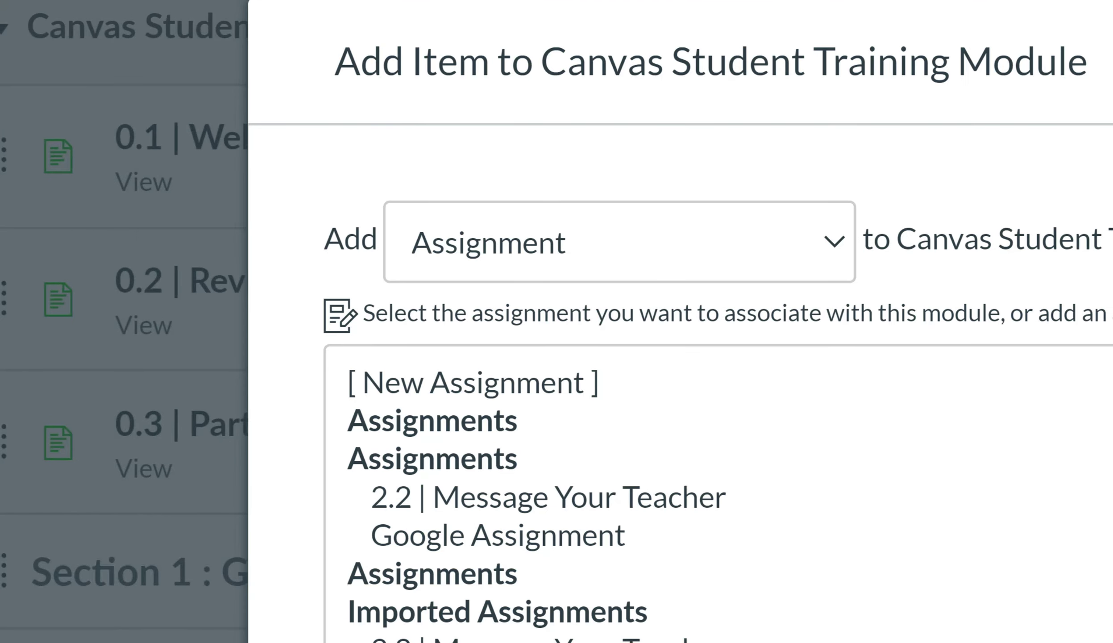
key(alt+Down)
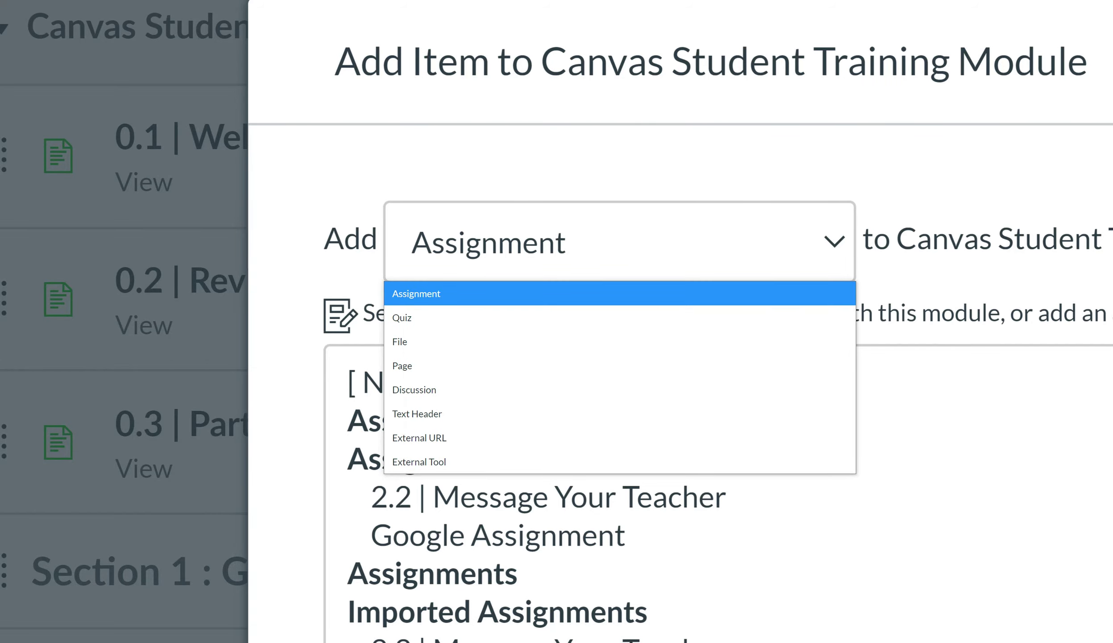
key(Down)
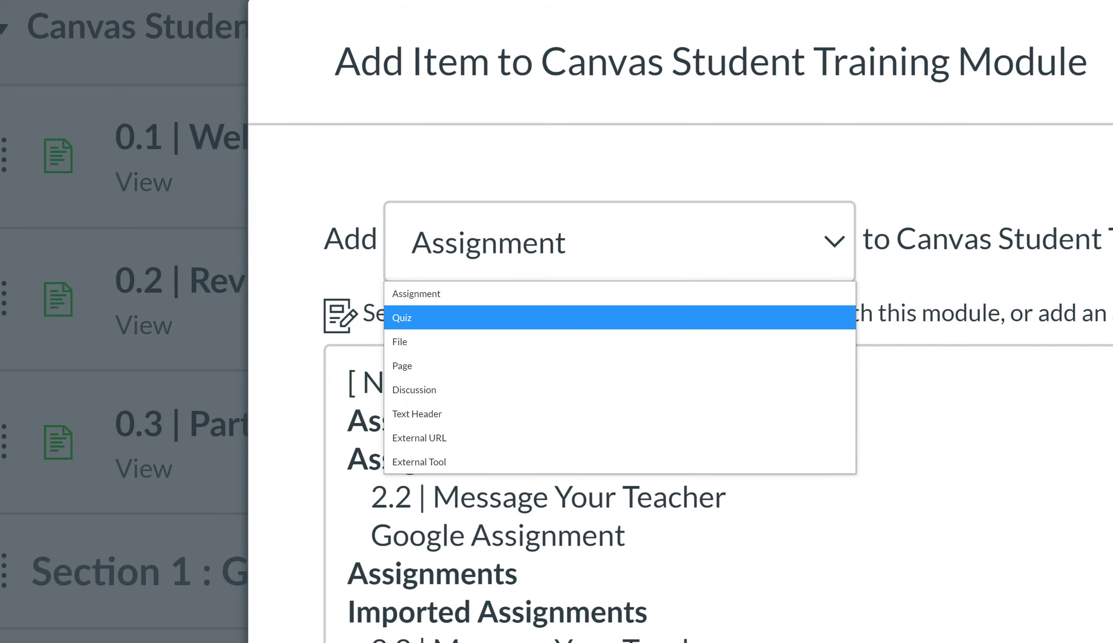
key(Return)
key(Tab)
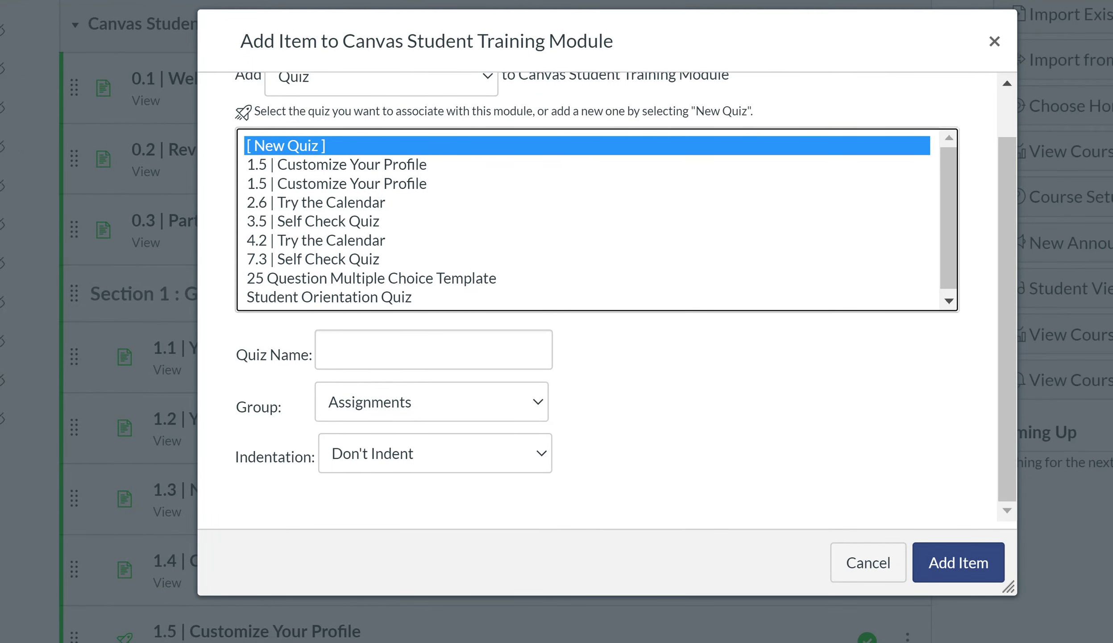
- Name the new quiz Practice Quiz, keep it in the Assignments group without indentation, and add it to the module
click(434, 350)
text(Practice Quiz)
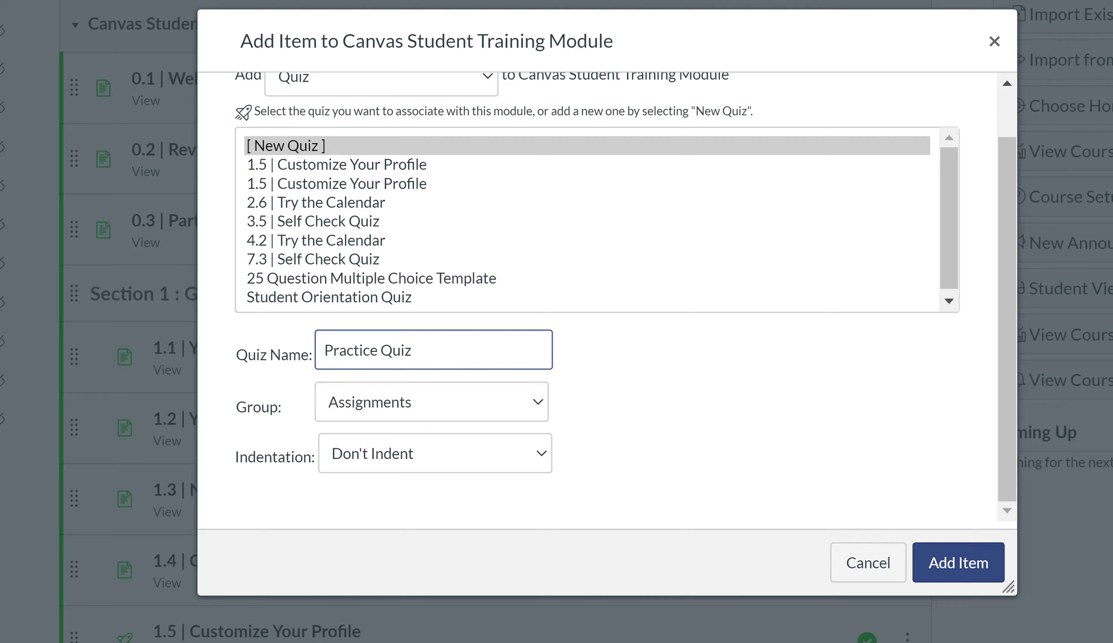
click(432, 401)
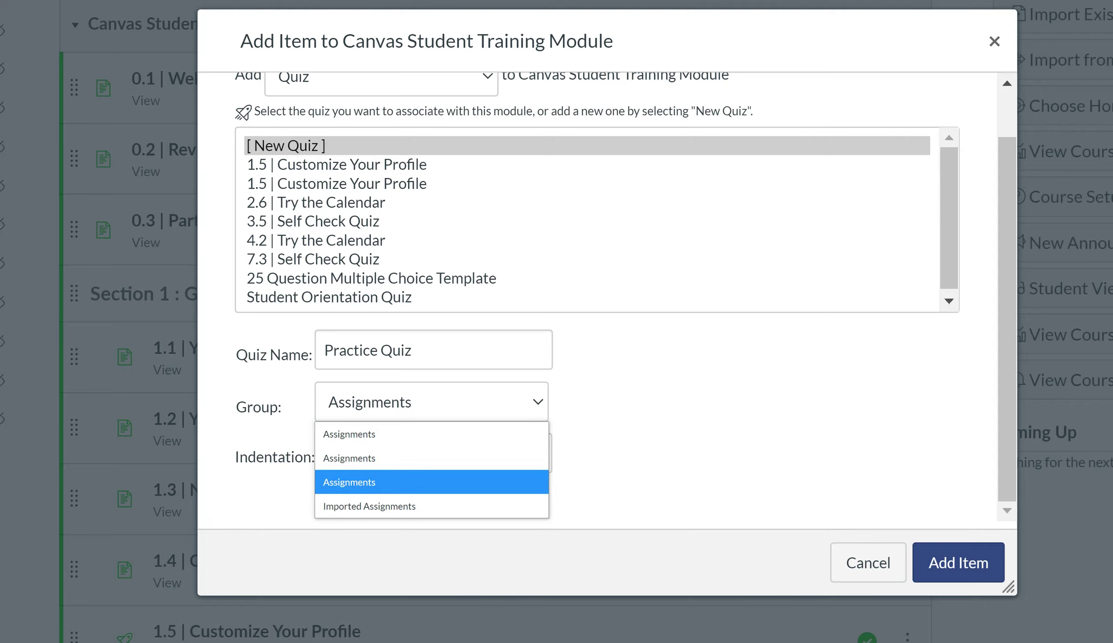
key(Return)
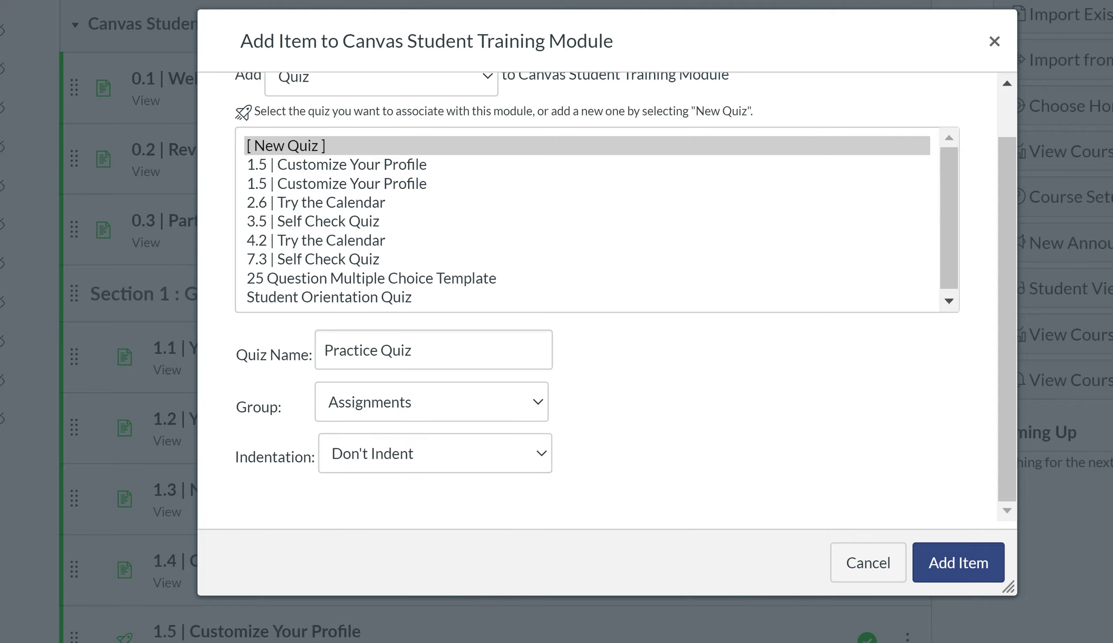
key(Return)
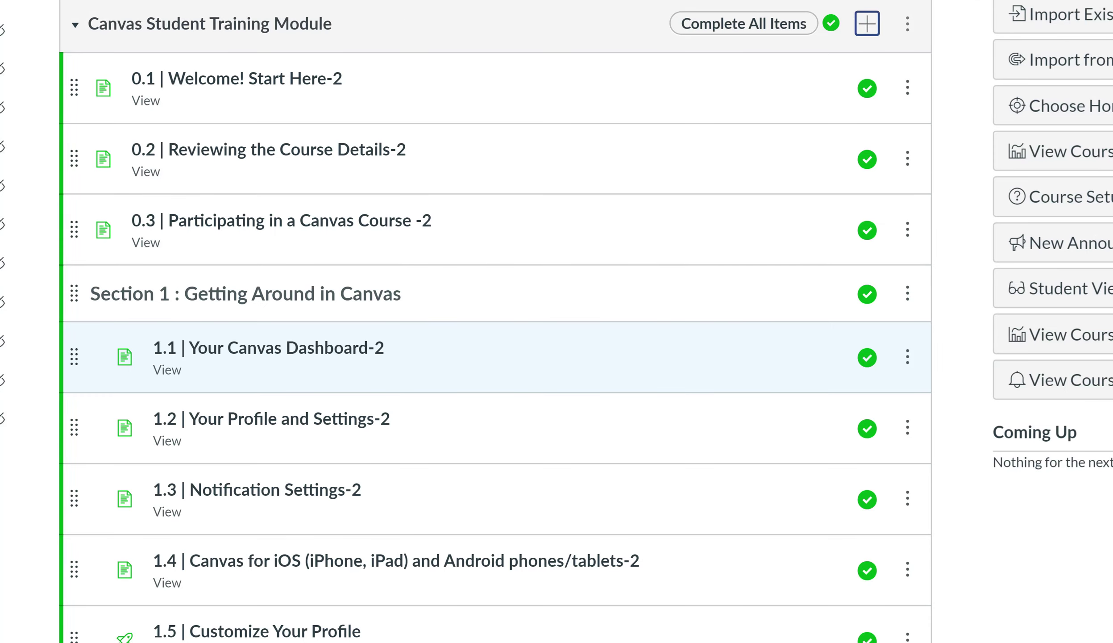
- Open the Practice Quiz at the end of the module for editing
scroll(491, 322, down, 15)
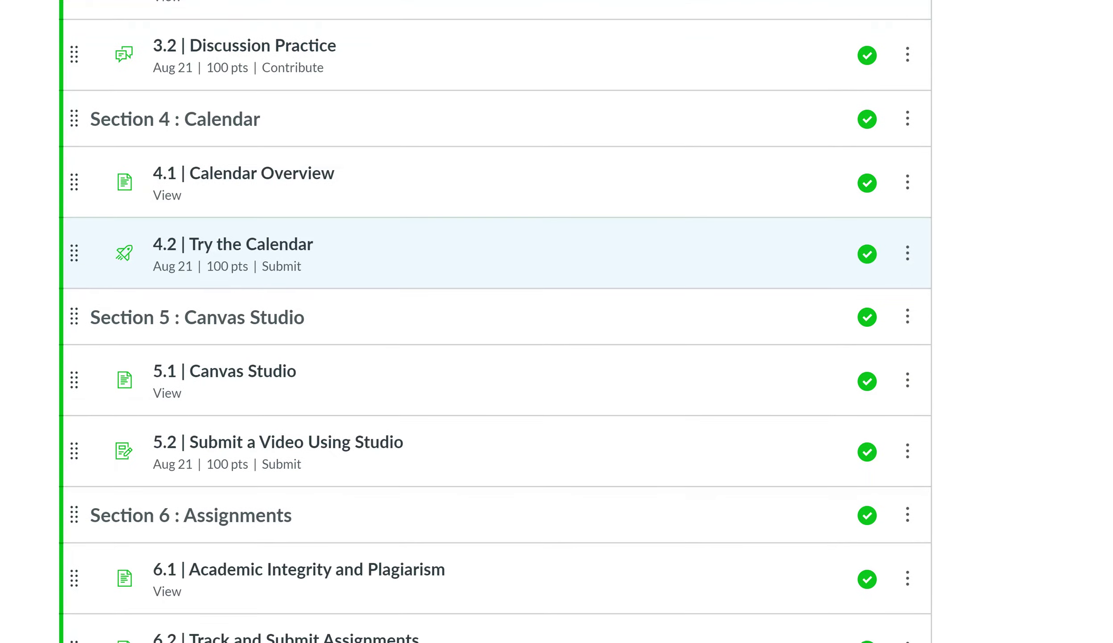
scroll(183, 387, down, 5)
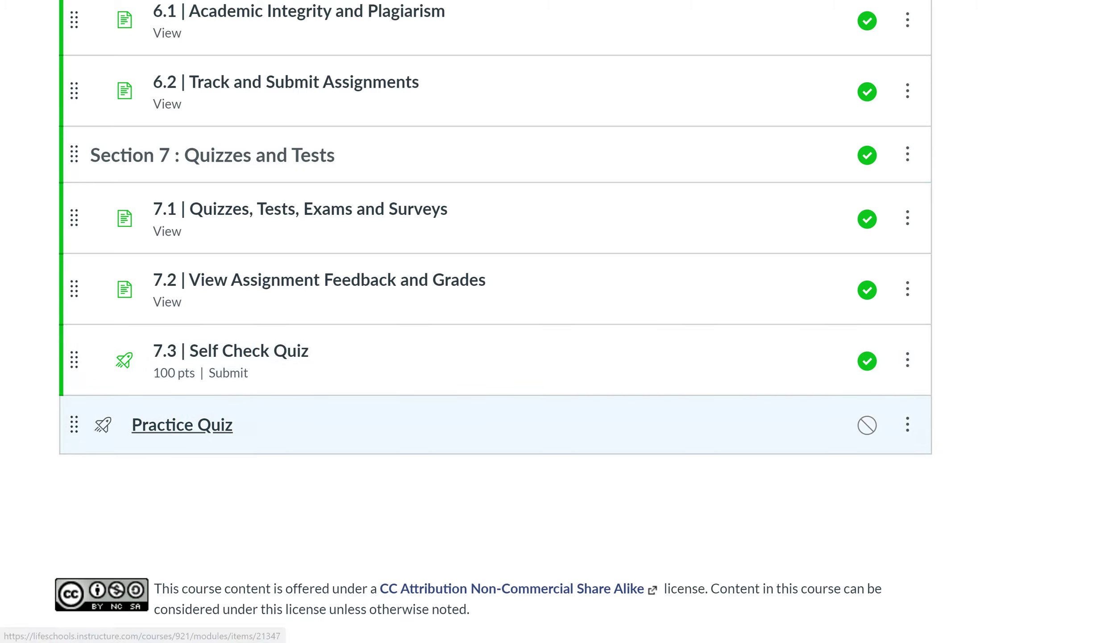
click(185, 426)
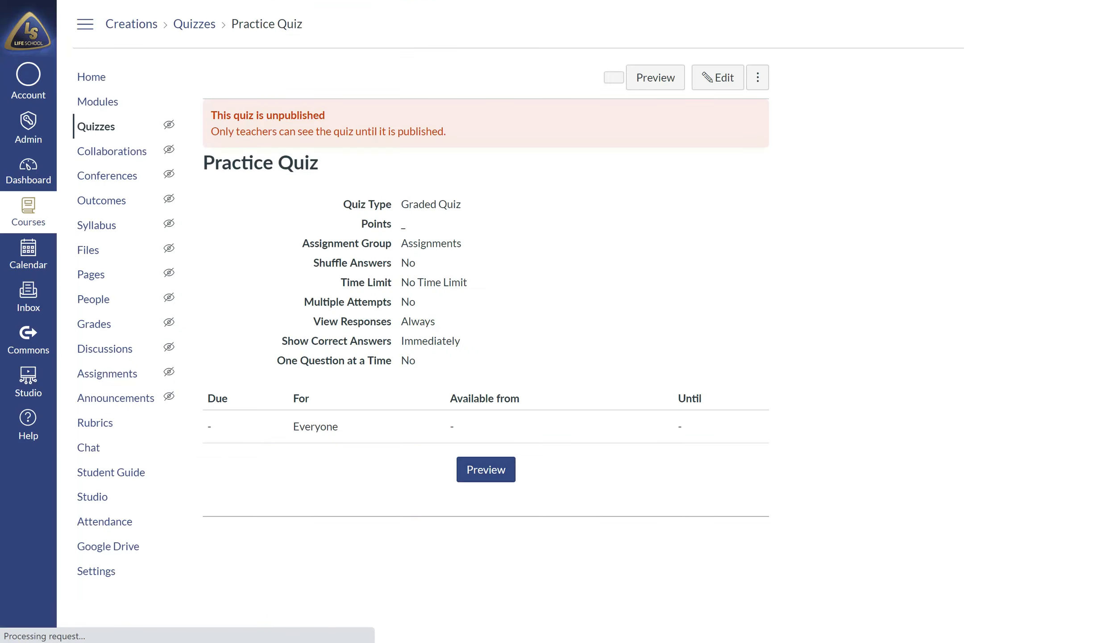
click(718, 77)
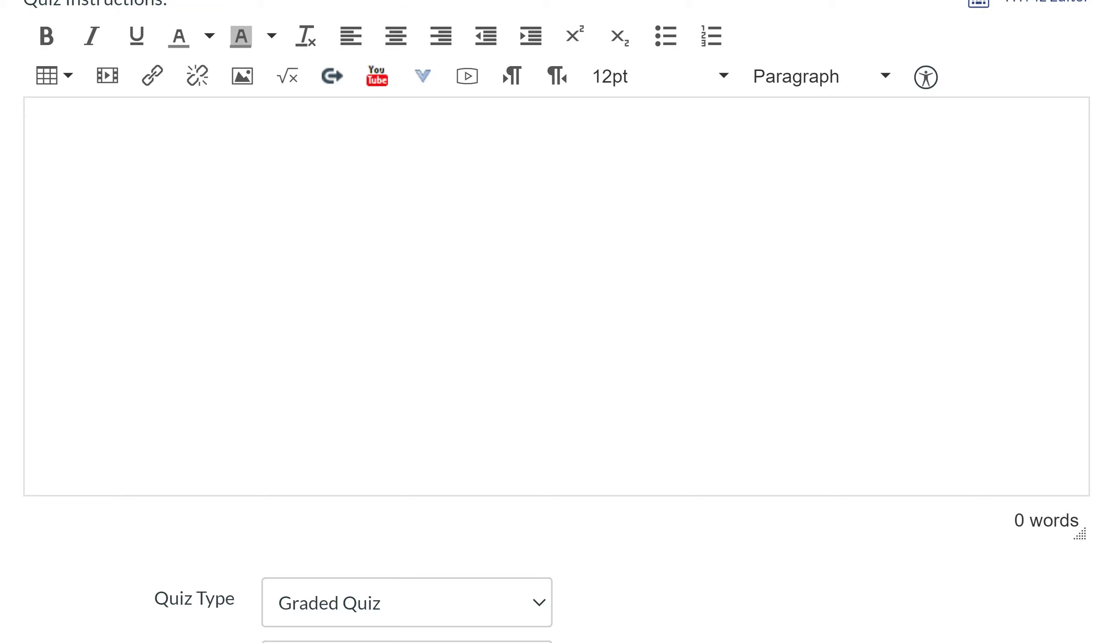
- Examine the available quiz types, from Practice Quiz to Ungraded Survey, leaving the quiz as a Graded Quiz
scroll(557, 321, down, 5)
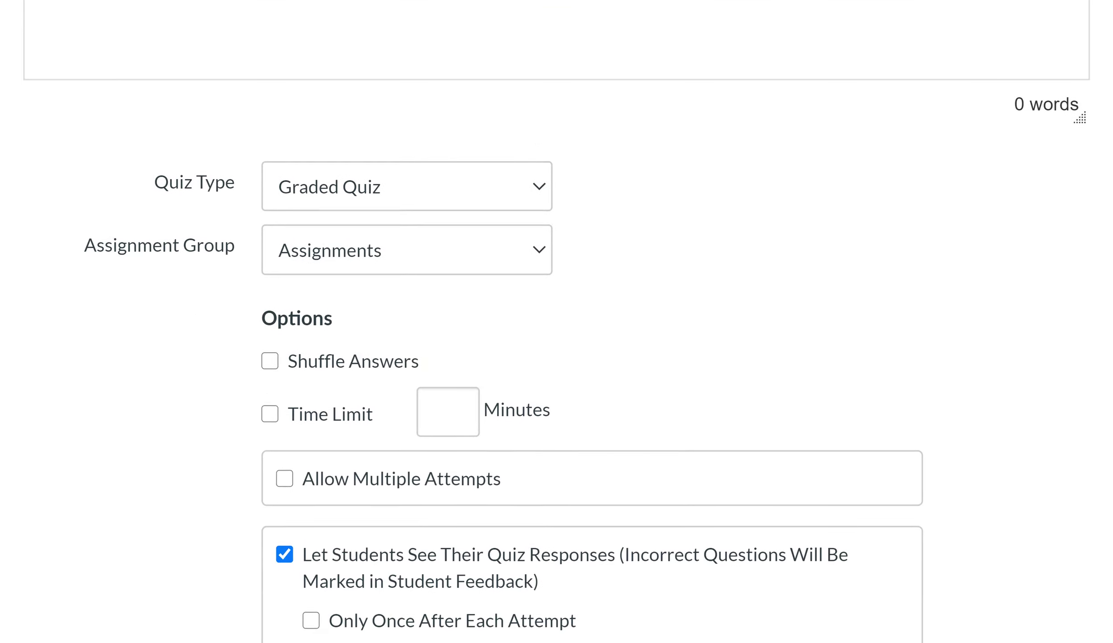
click(407, 173)
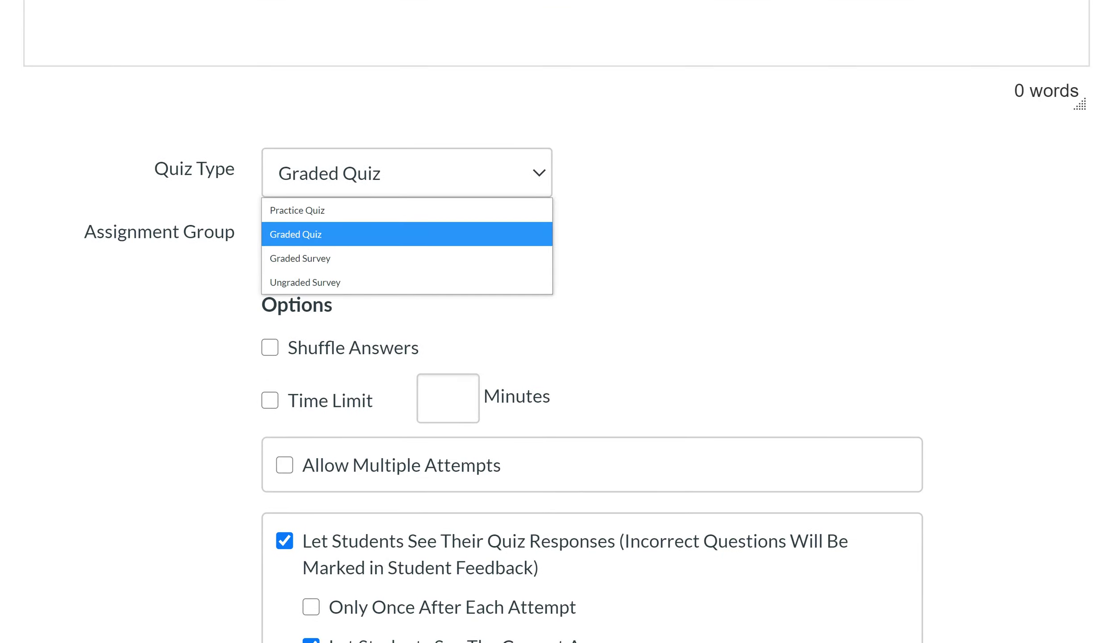
key(Up)
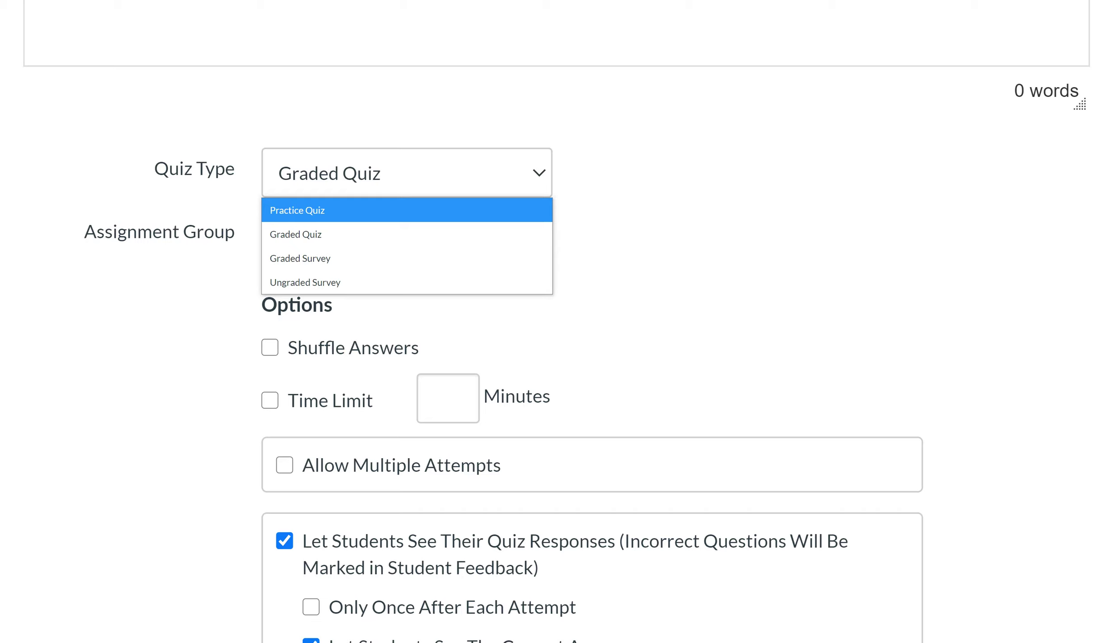
key(Down)
key(Down)
key(Down)
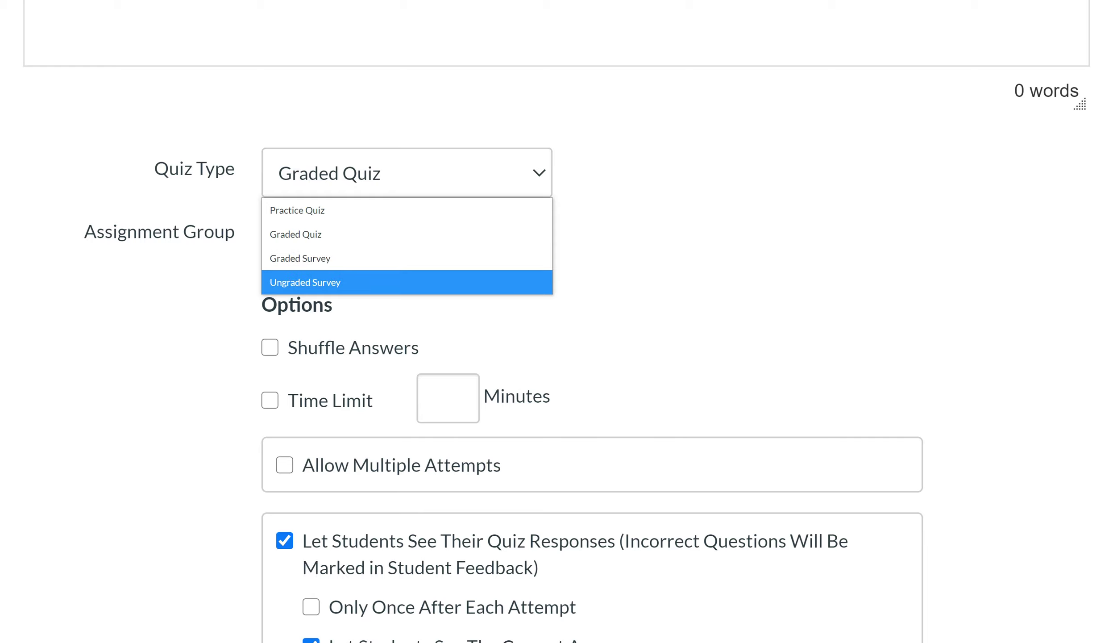
key(Up)
key(Up)
key(Up)
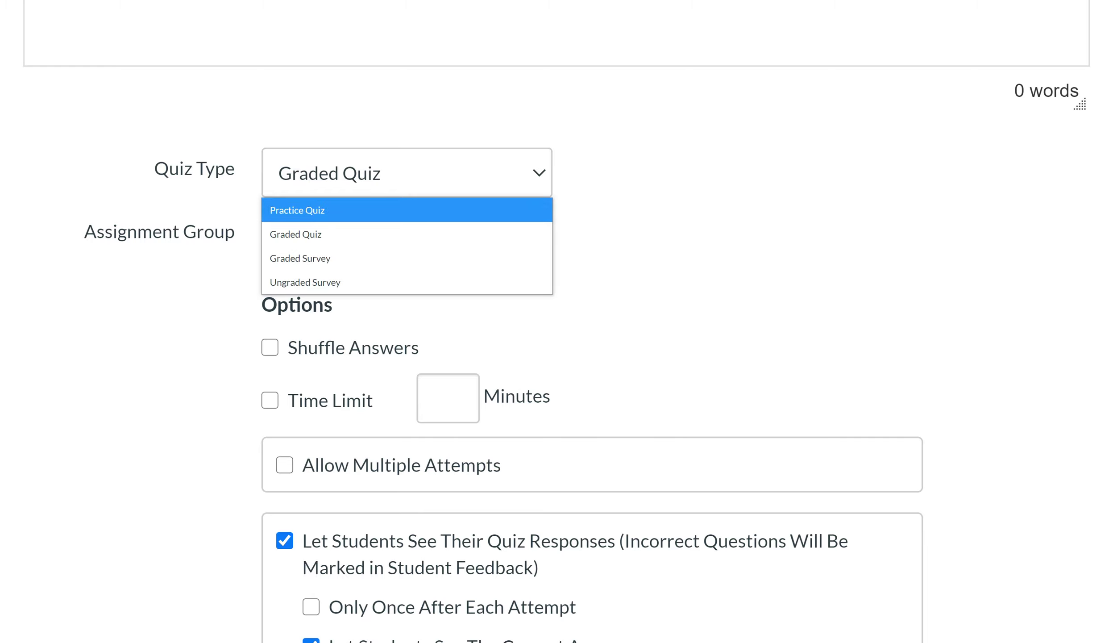
key(Escape)
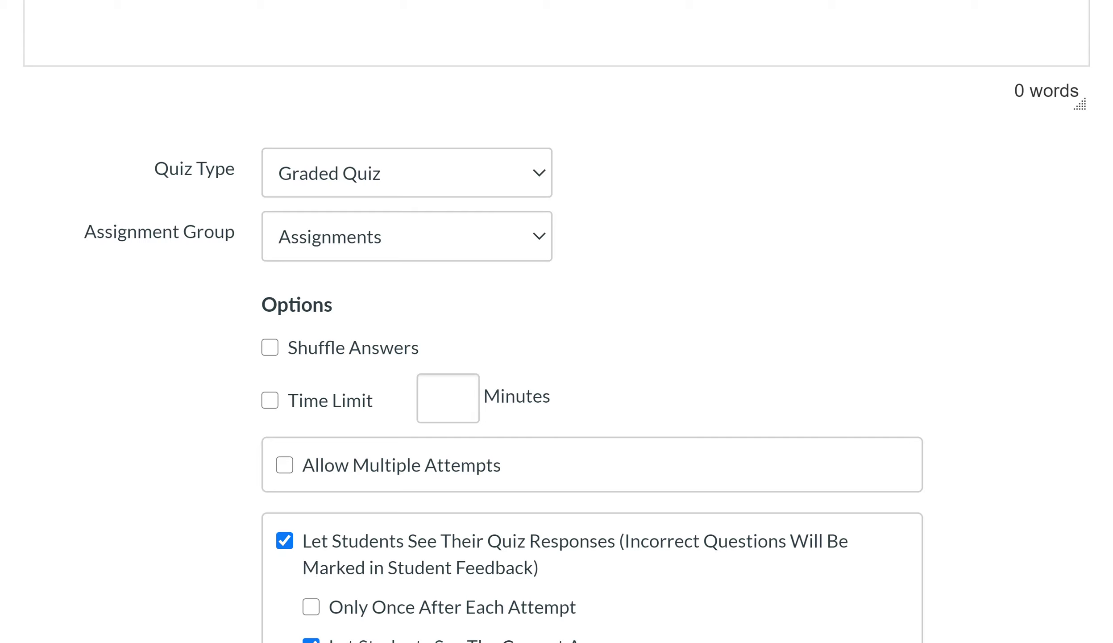
- Put the quiz in the first Assignments entry among the available assignment groups
click(406, 236)
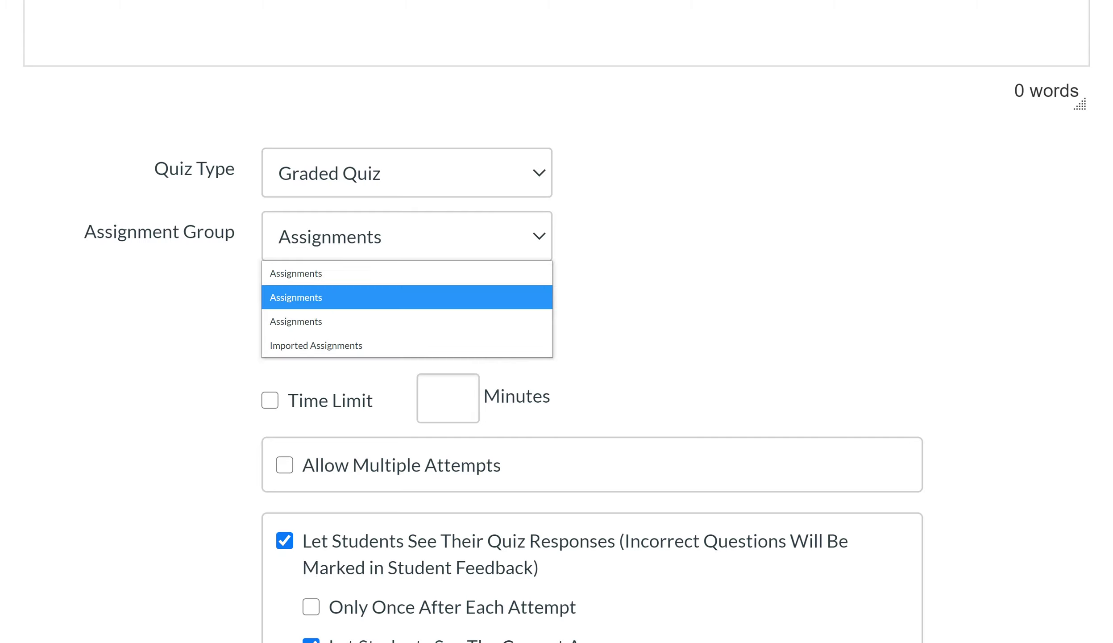
click(407, 274)
- Enable the quiz's time limit option without entering minutes, and switch it off again
scroll(557, 321, down, 5)
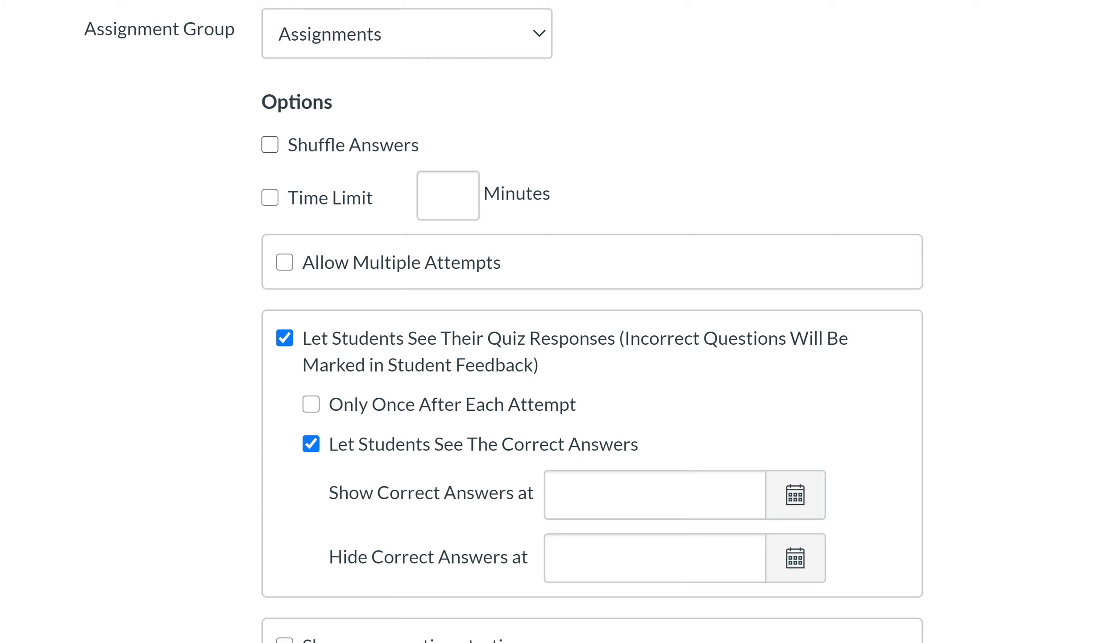
key(space)
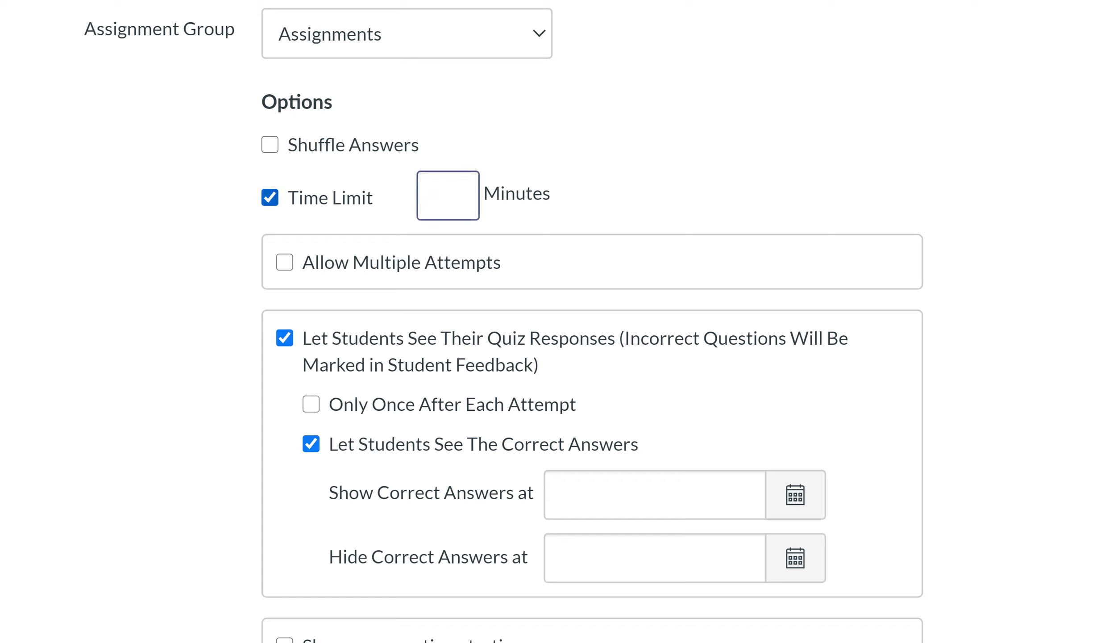
key(shift+Tab)
key(space)
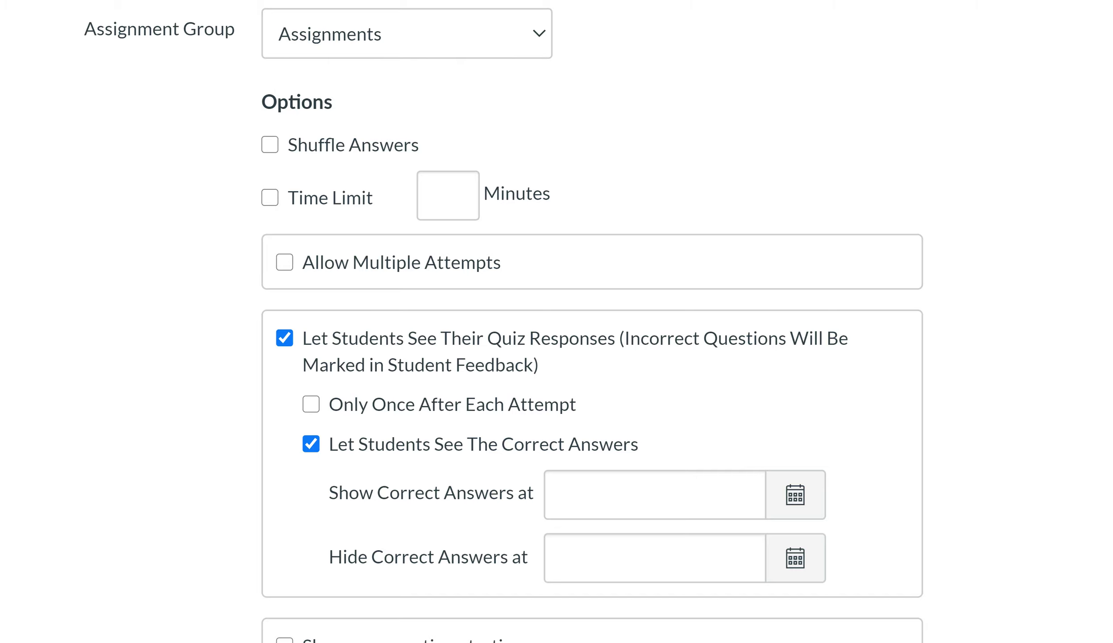
- Allow multiple attempts on the quiz, go through the score-keeping choices, and keep the Highest score
scroll(557, 321, down, 3)
key(Tab)
key(space)
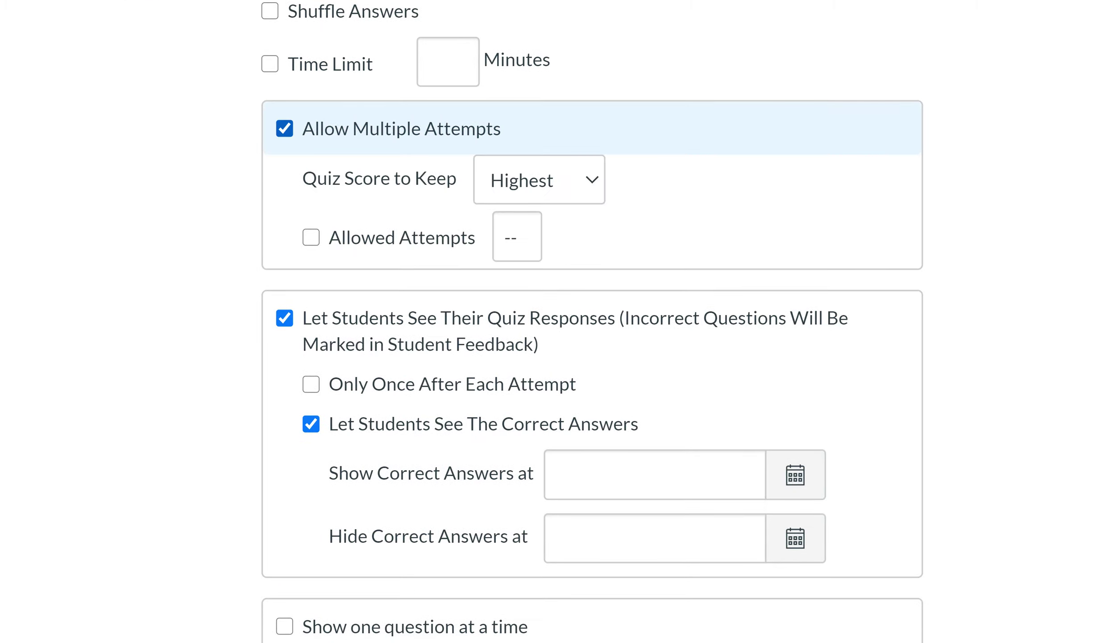
key(Tab)
key(space)
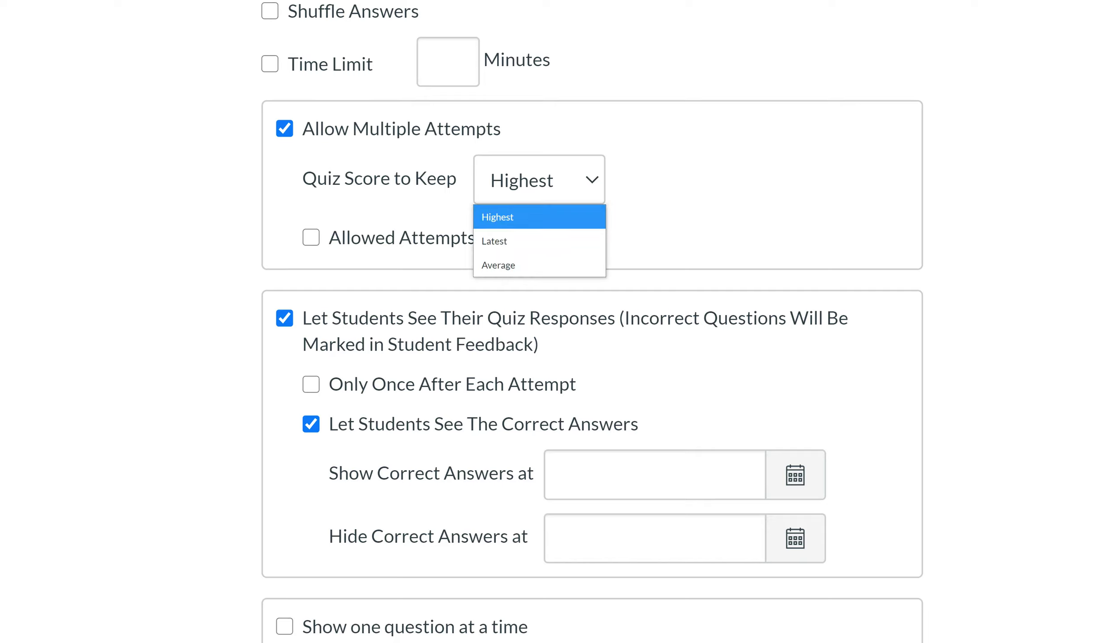
key(Down)
key(Down)
key(Up)
key(Up)
key(Down)
key(Up)
key(Down)
key(Down)
key(Up)
key(Down)
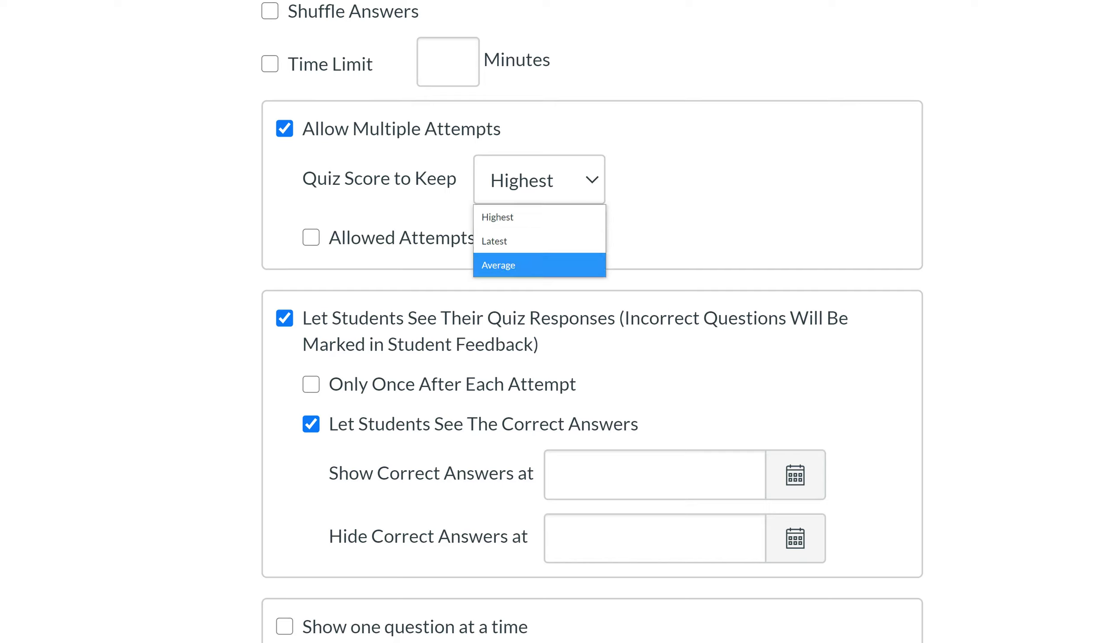
key(Up)
key(Up)
key(Return)
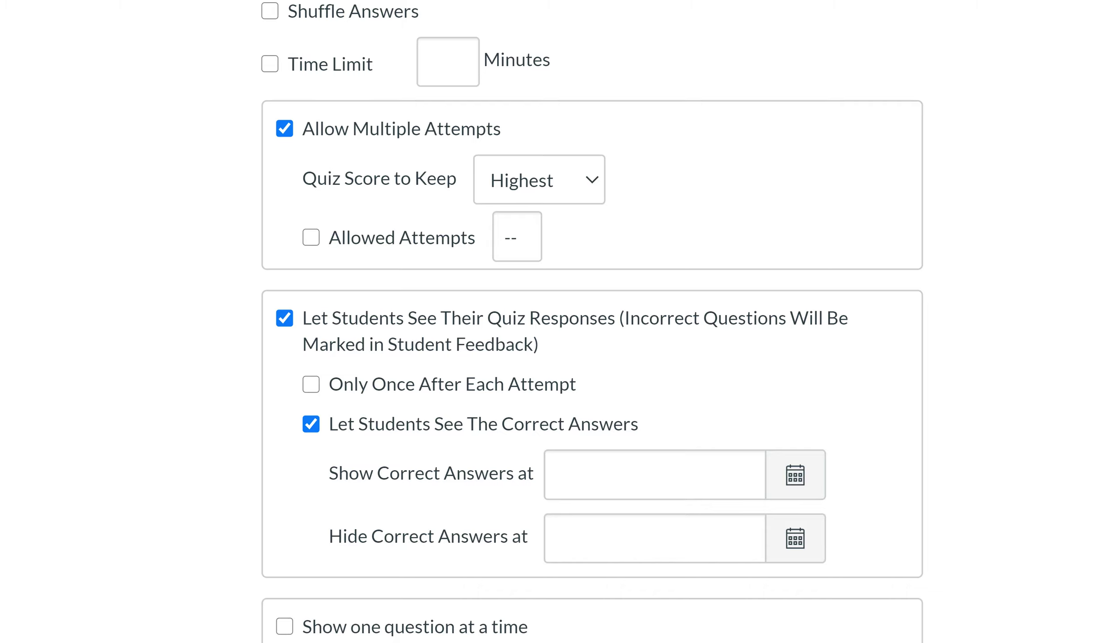
- Try limiting the allowed attempts to 1, remove that limit, and disallow multiple attempts again
click(311, 237)
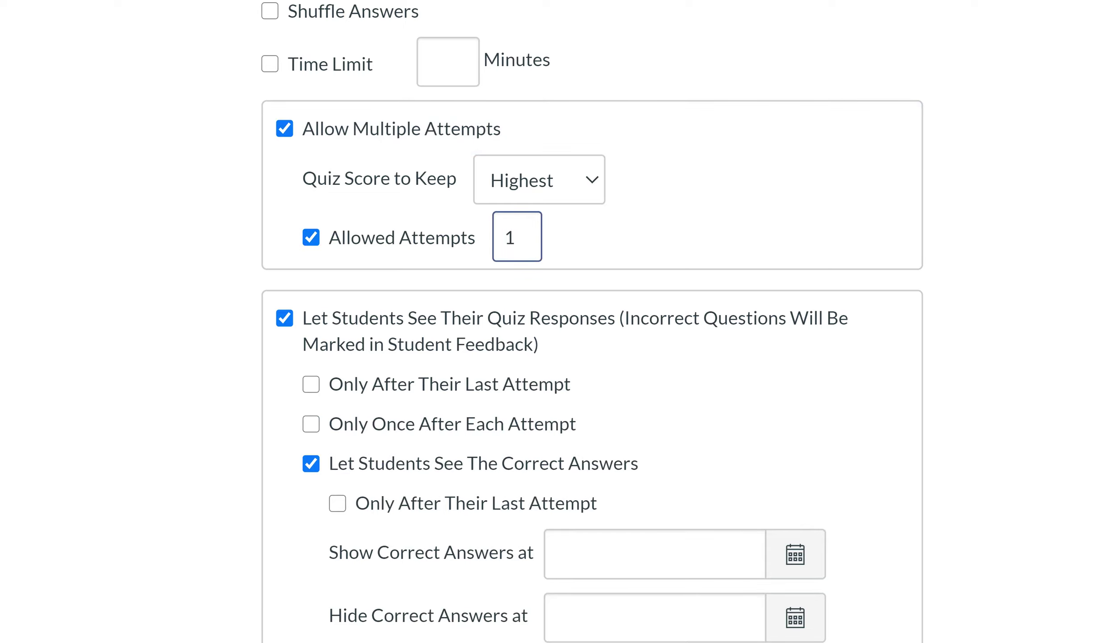
click(311, 237)
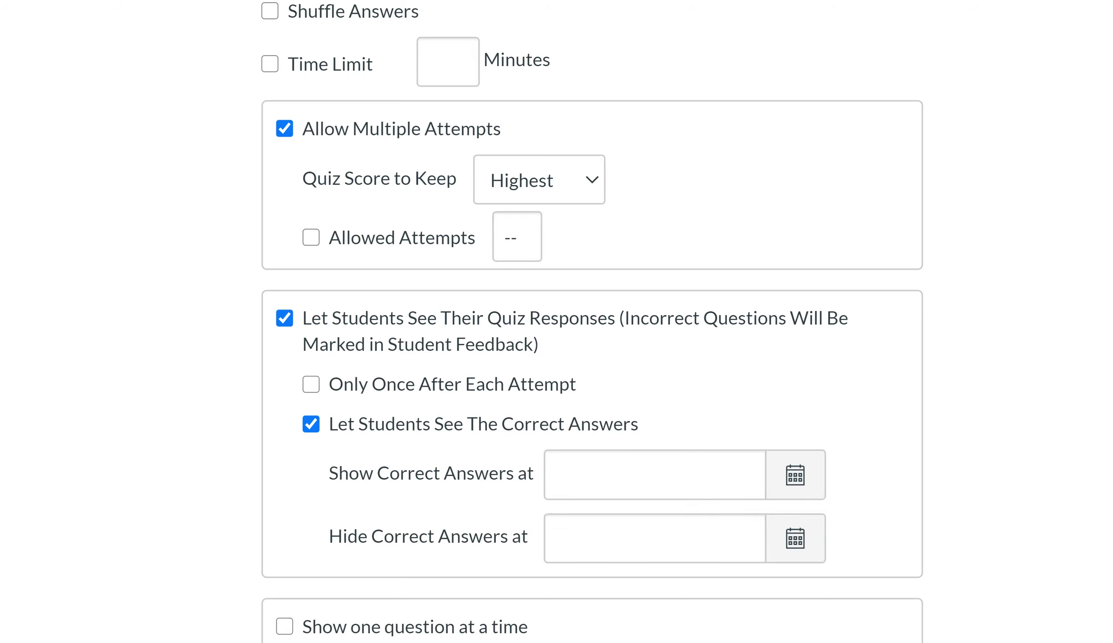
click(284, 129)
- Let students see their quiz responses only once after each attempt
scroll(284, 129, down, 2)
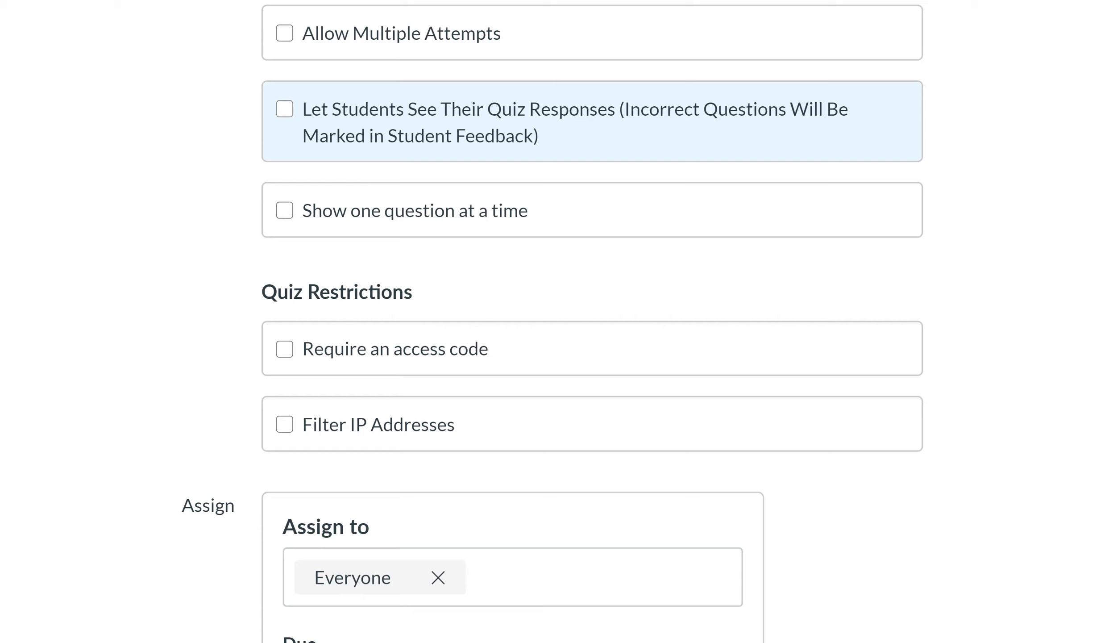
click(284, 109)
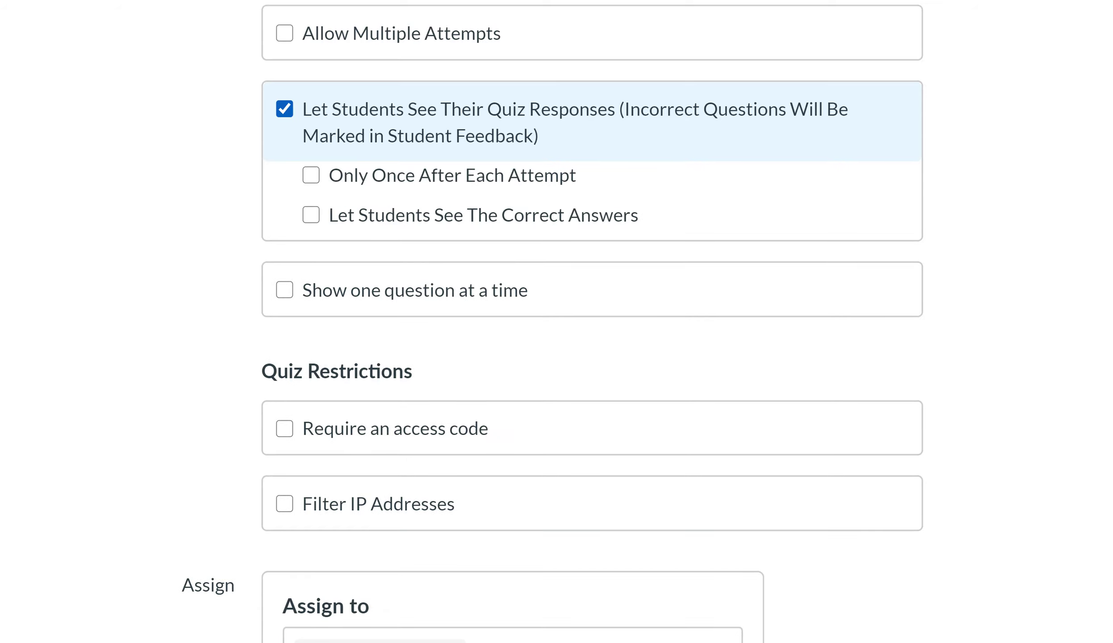
click(311, 175)
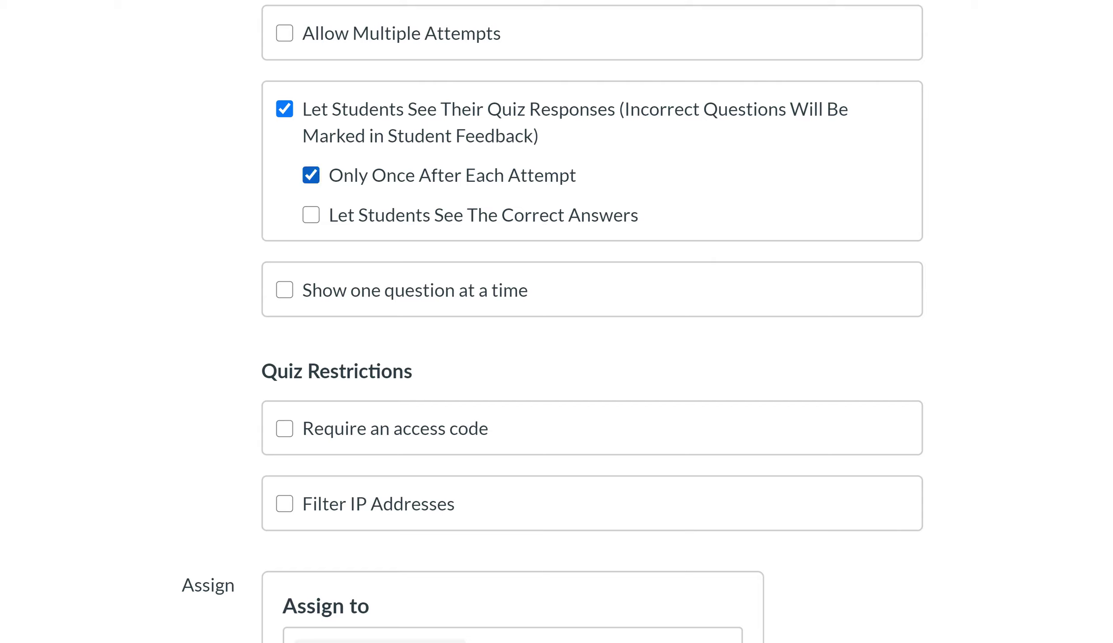
- Let students see the correct answers without the once-after-each-attempt restriction, leaving the show and hide dates blank
click(311, 215)
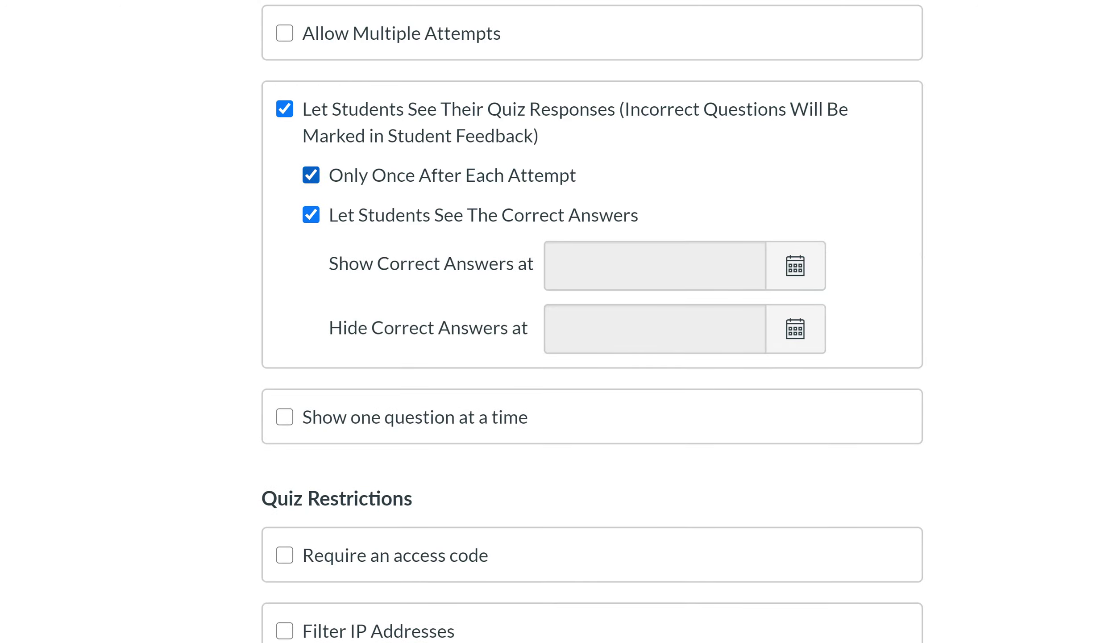
click(311, 175)
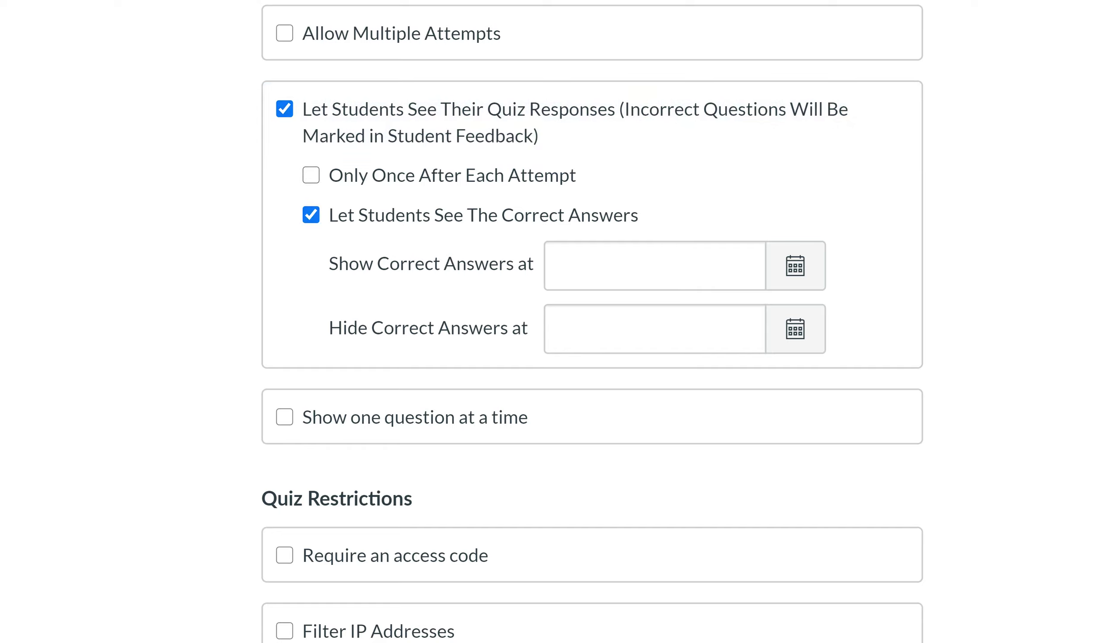
click(557, 266)
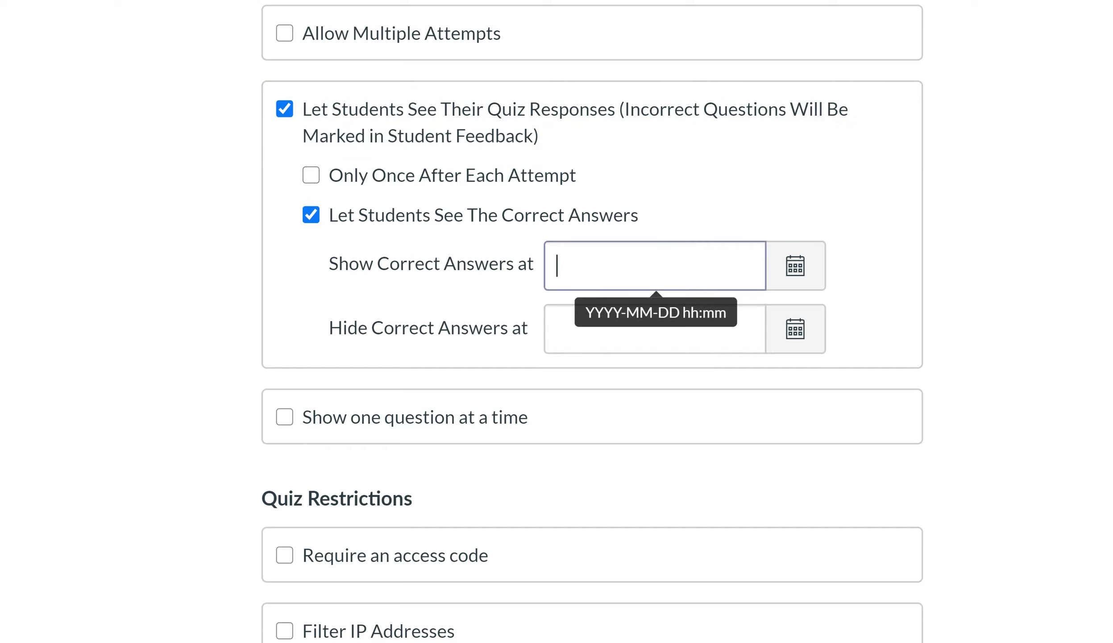
click(556, 329)
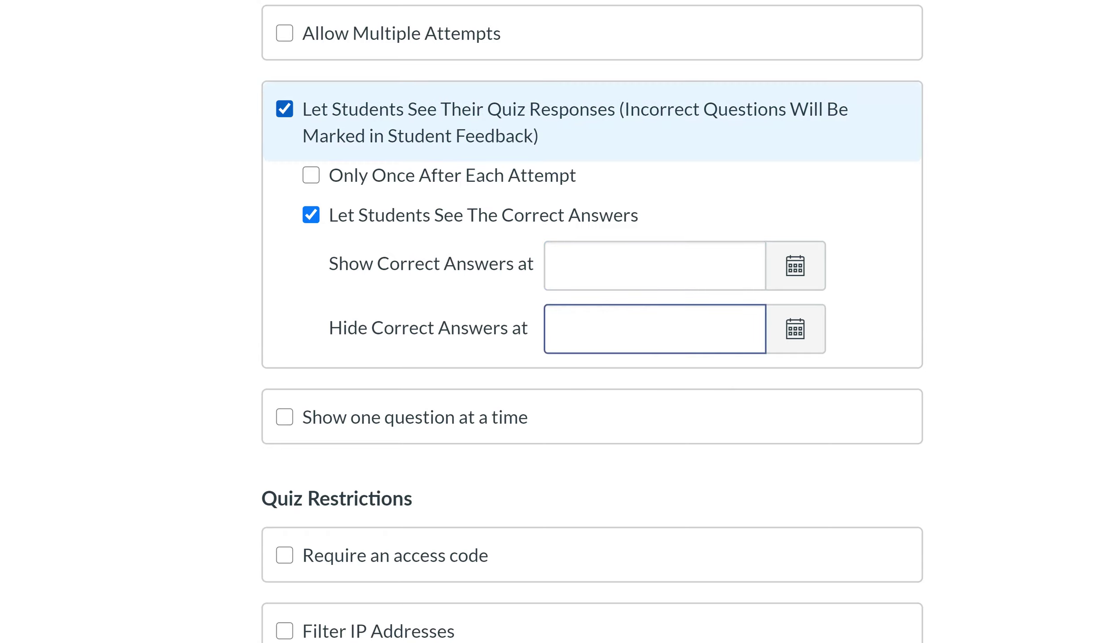
- Stop letting students see their quiz responses, and show one question at a time with questions locked after answering
click(285, 108)
click(284, 211)
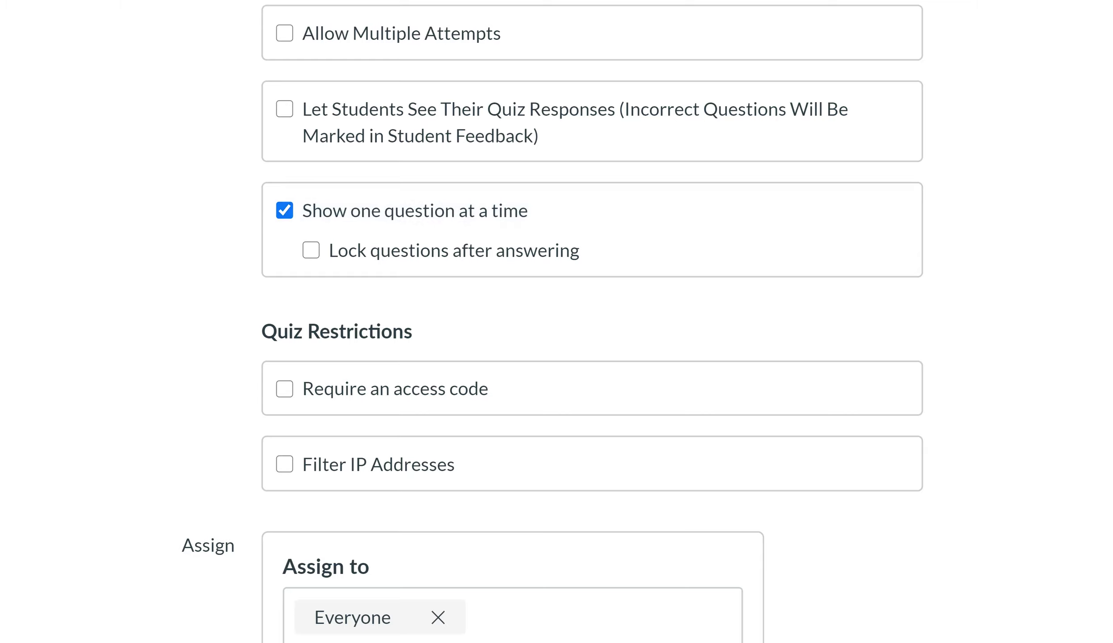
click(311, 250)
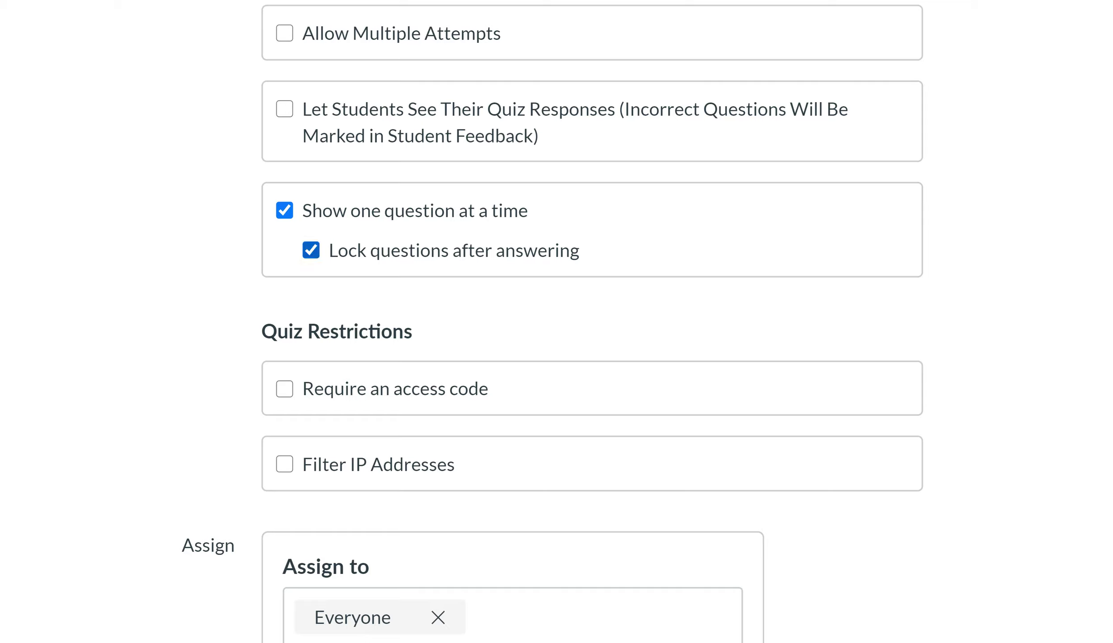